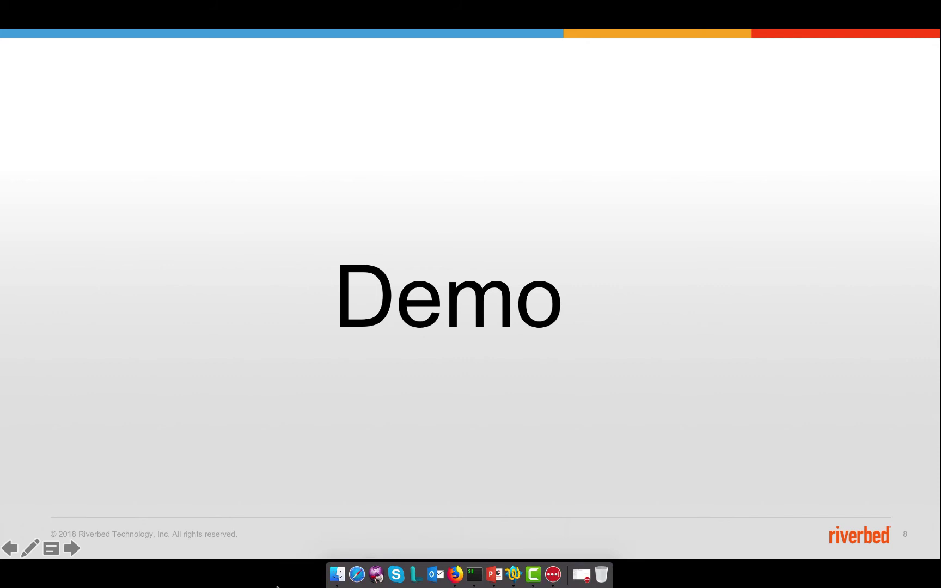
Open the System Dumps page from the Administration menu in the AppResponse web UI.
left_click(455, 575)
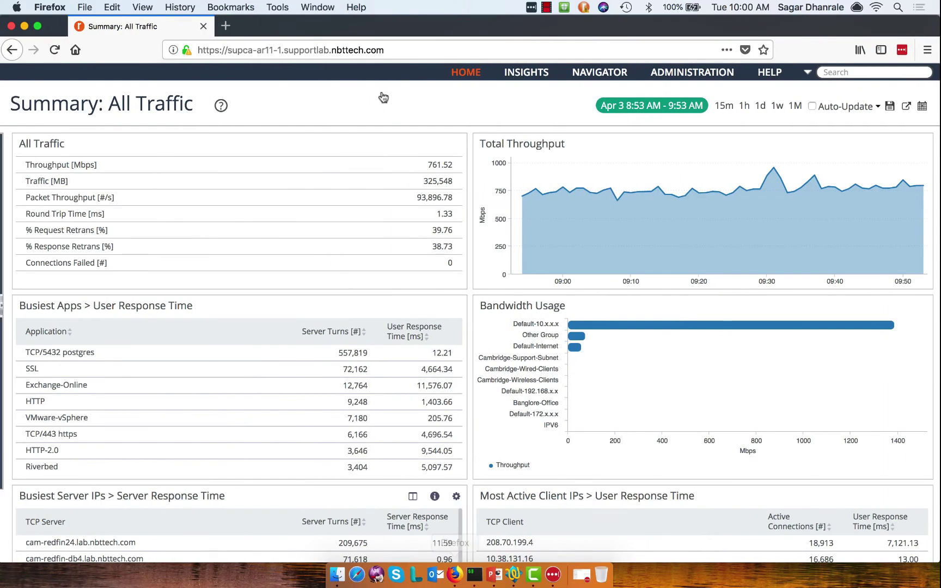
left_click(316, 50)
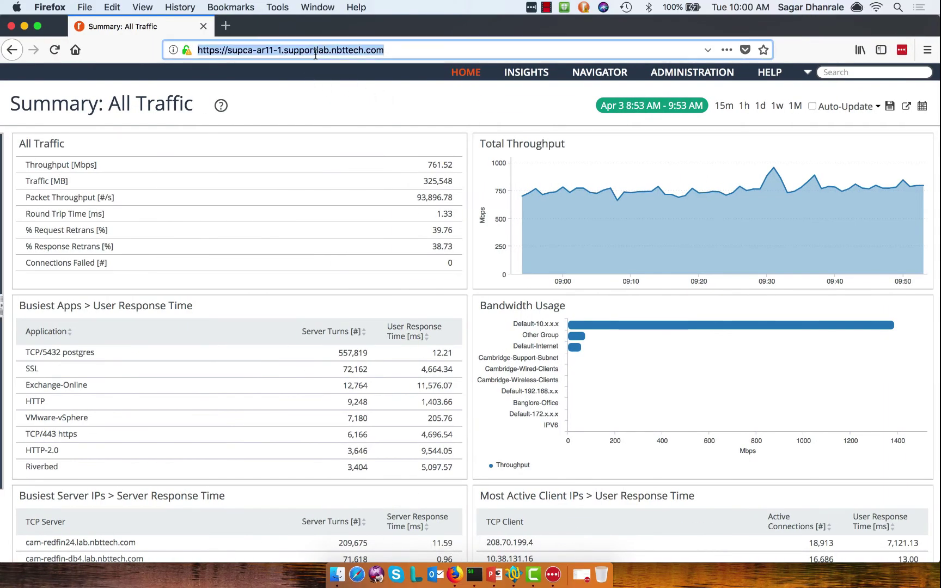
left_click(692, 73)
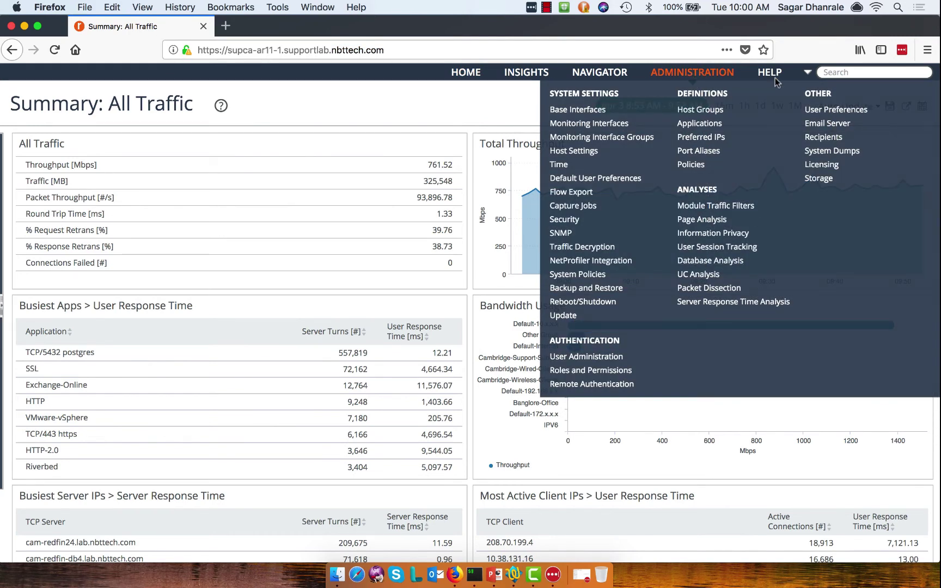
mouse_move(702, 73)
left_click(822, 154)
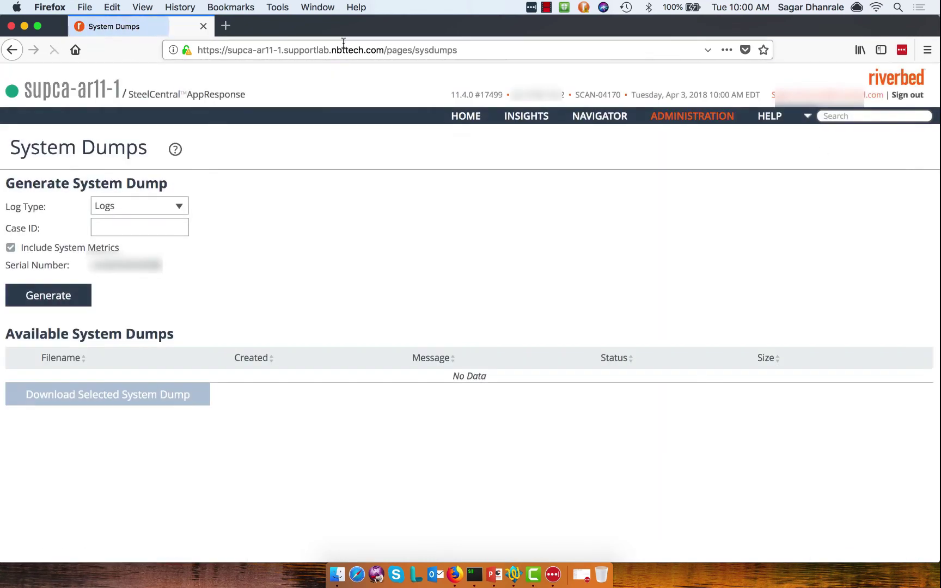
Set Log Type to Both and enter the support case number as the Case ID.
left_click(179, 209)
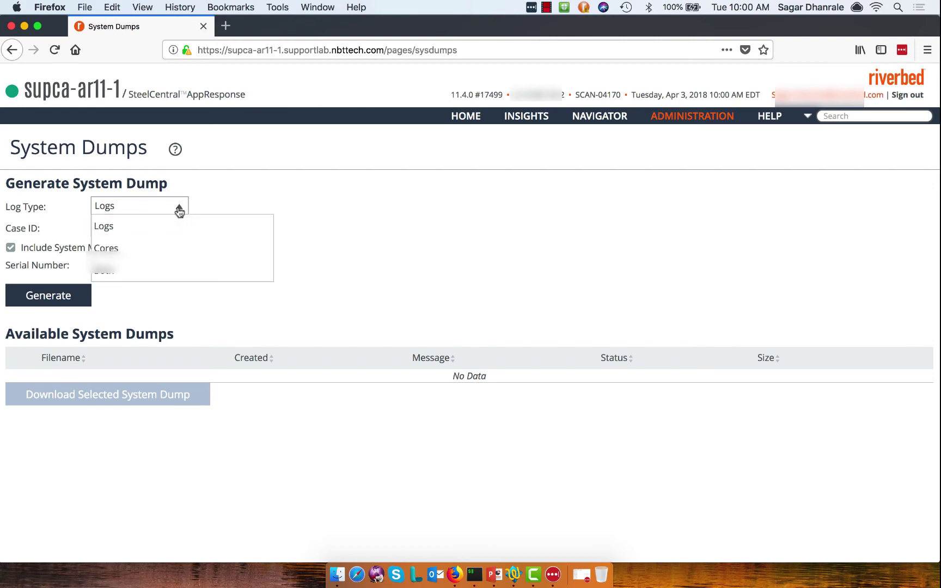
left_click(111, 269)
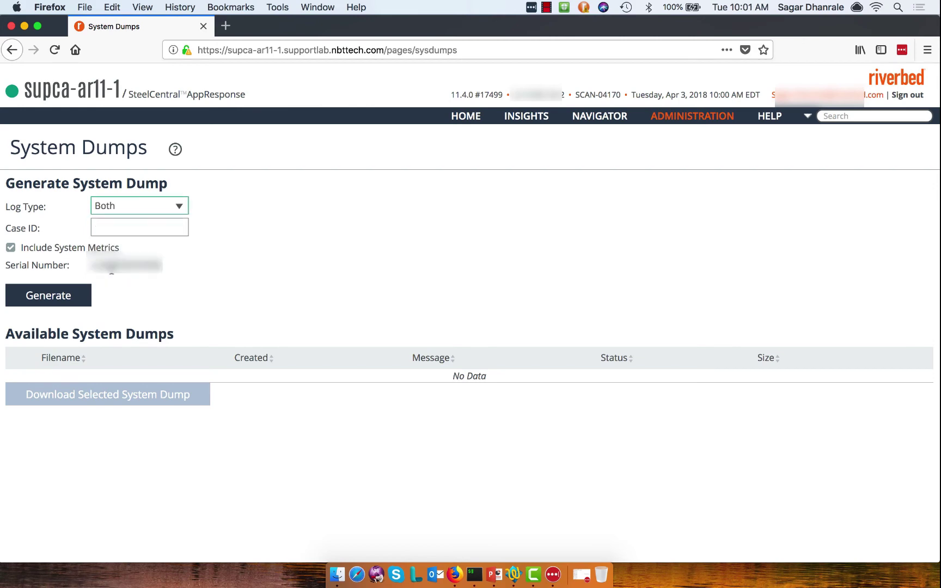
left_click(100, 227)
key("super+Tab")
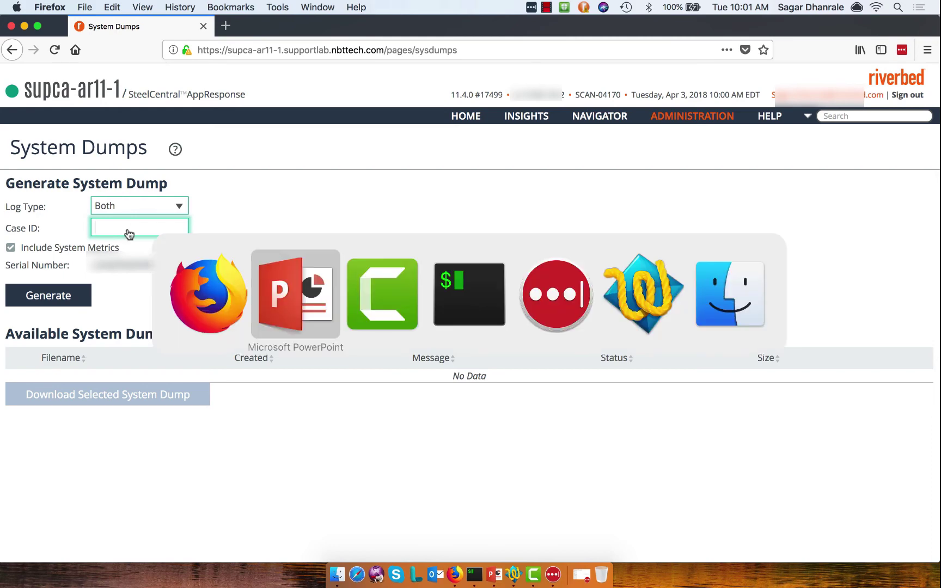
key("super+Tab")
key("super+Tab")
key("super+Tab")
key("super+Tab")
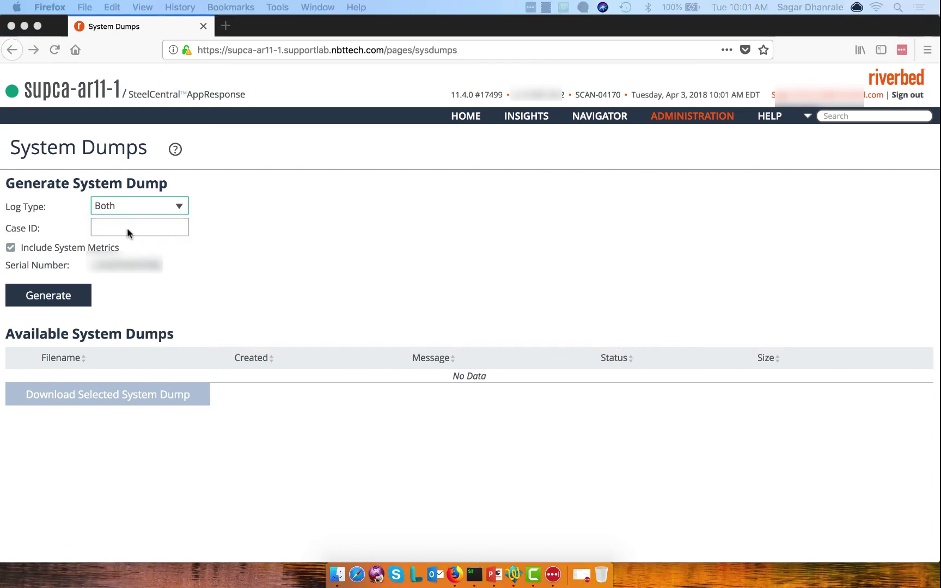
left_click(104, 229)
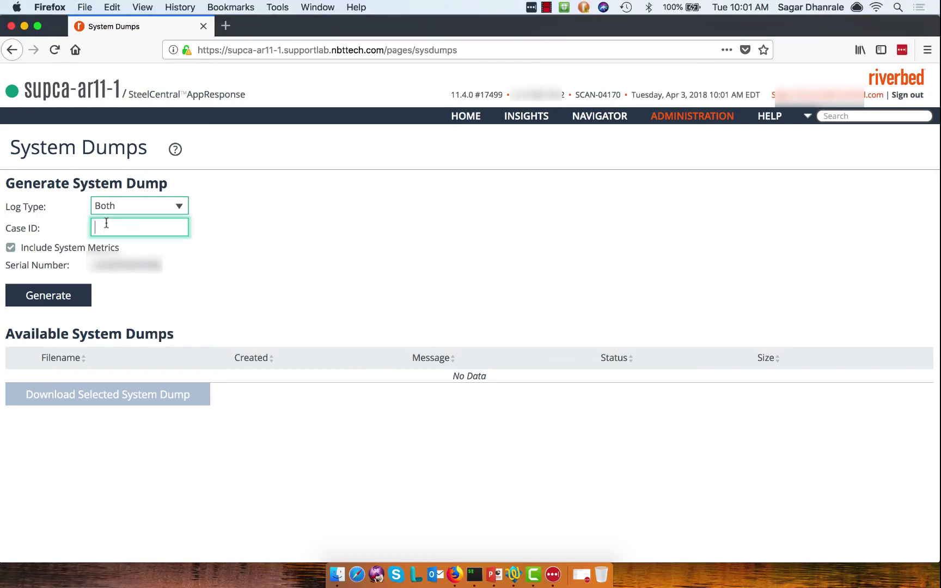
Generate the sysdump and tick the new Pending dump's row for download.
left_click(30, 295)
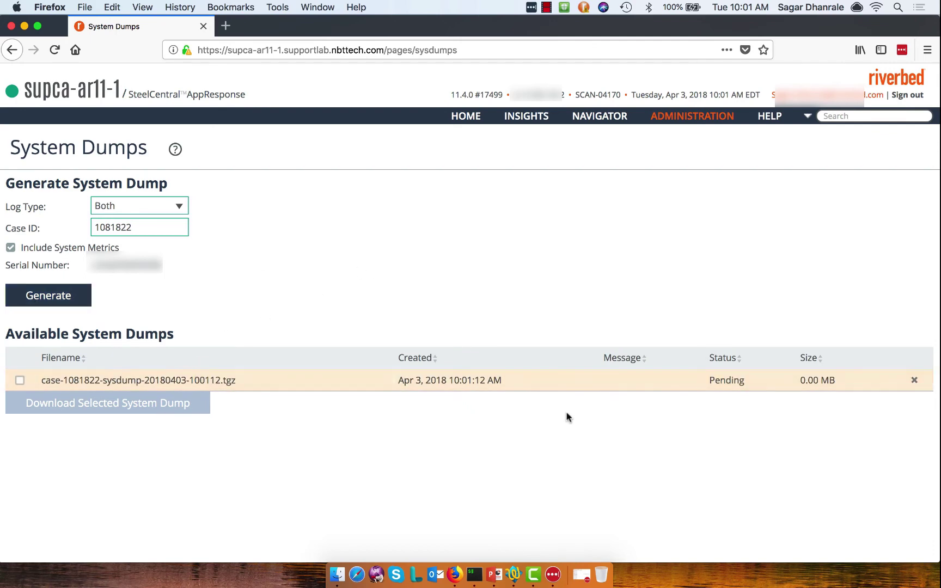
left_click_drag(709, 381, 747, 382)
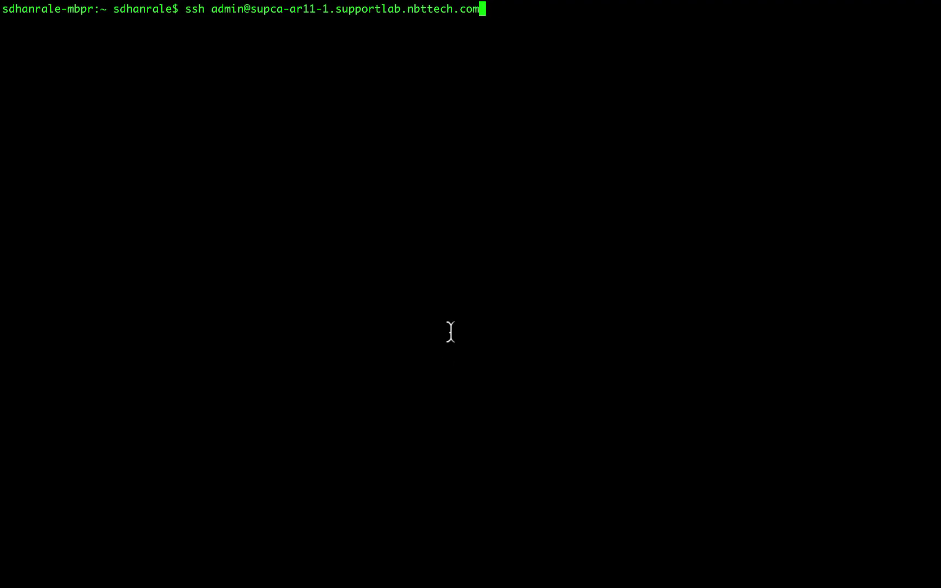
Log in over SSH with the admin password and enter enable and configuration mode.
key("Return")
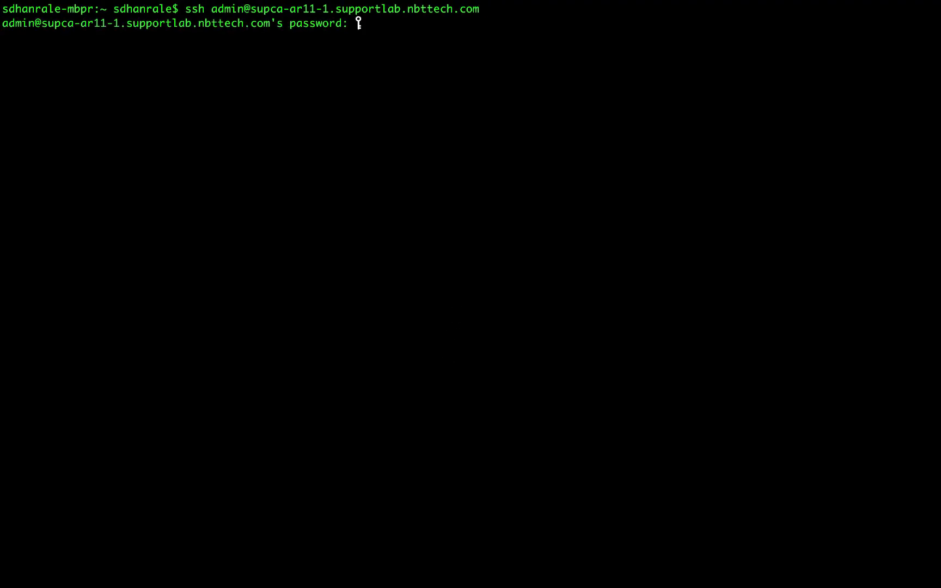
key("Return")
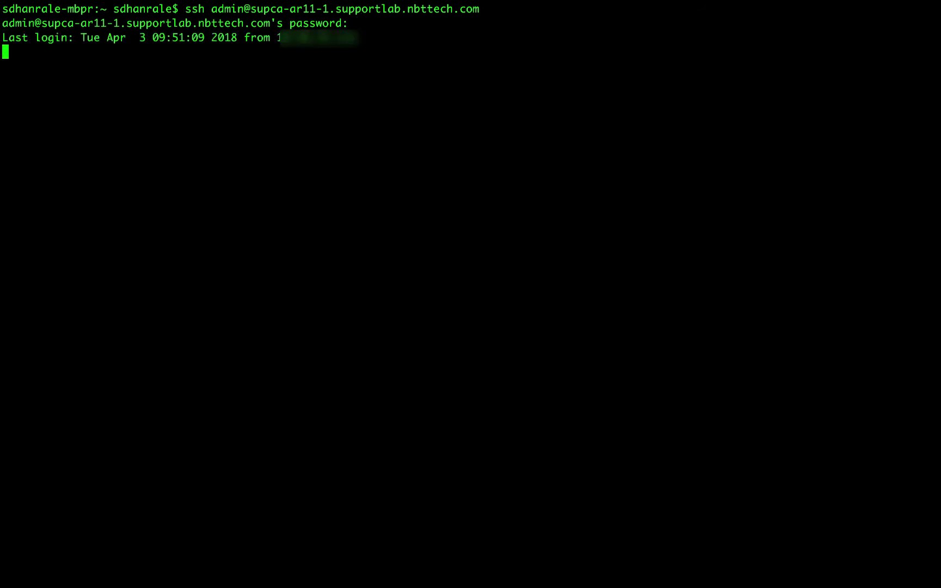
type("enable")
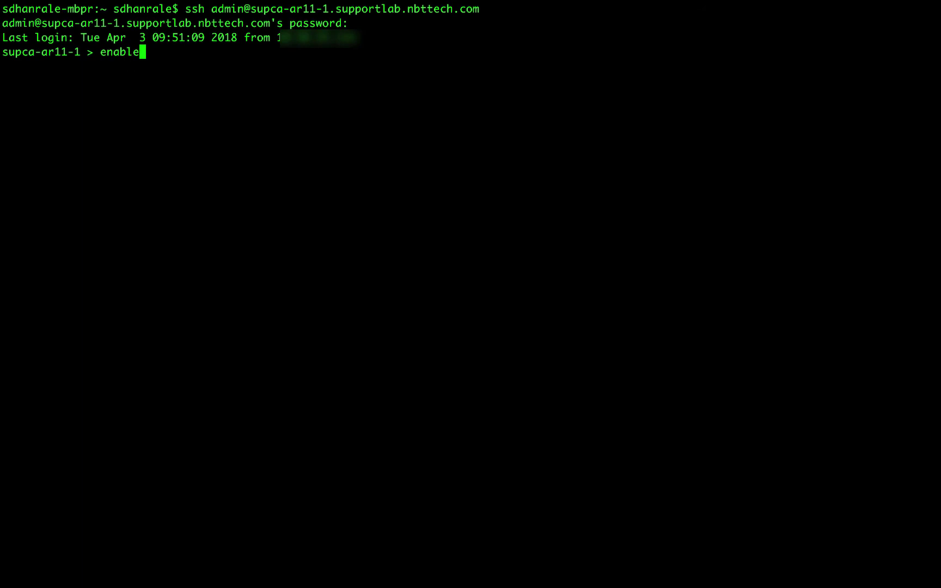
key("Return")
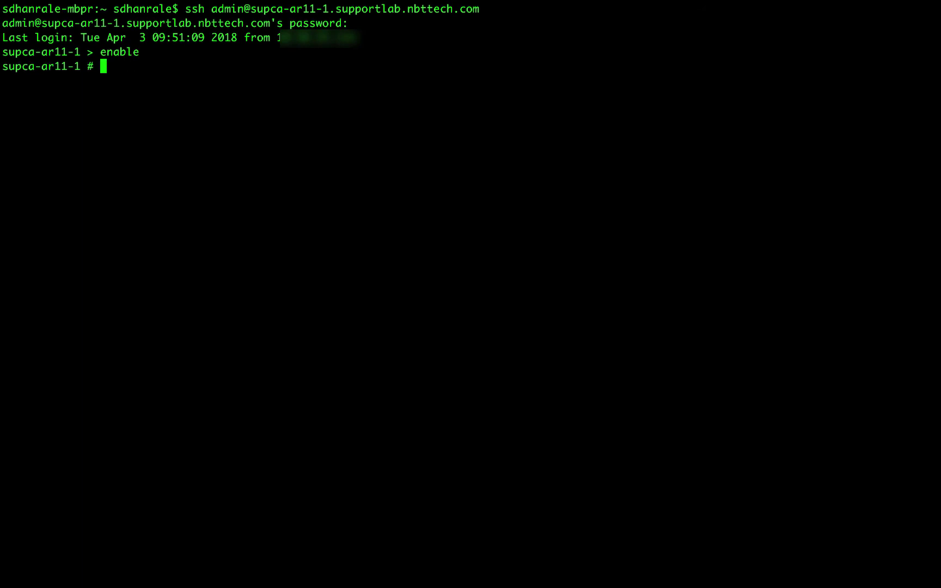
type("conf t")
key("Return")
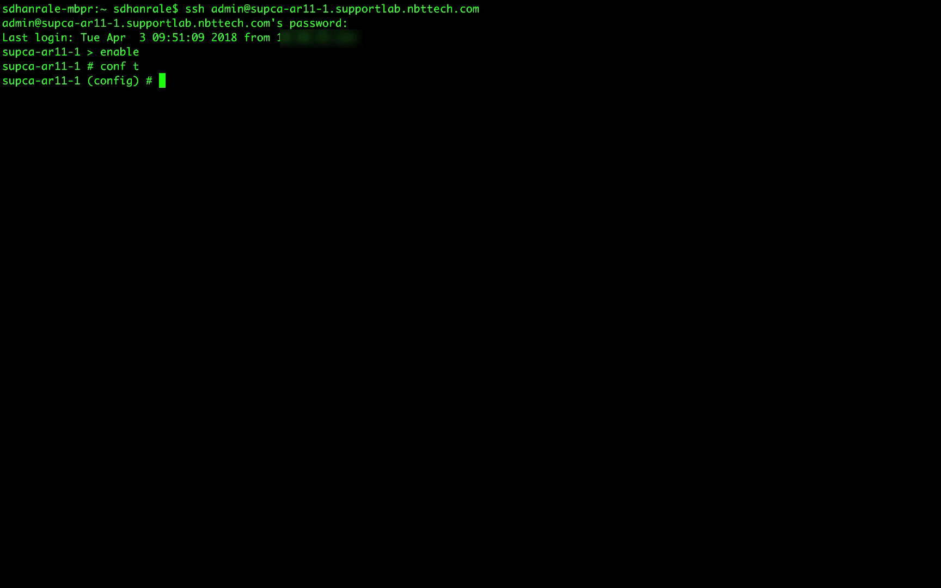
Run sysdump list, showing dump 14 Pending at 0.00 MB.
type("sysdump")
key("Tab")
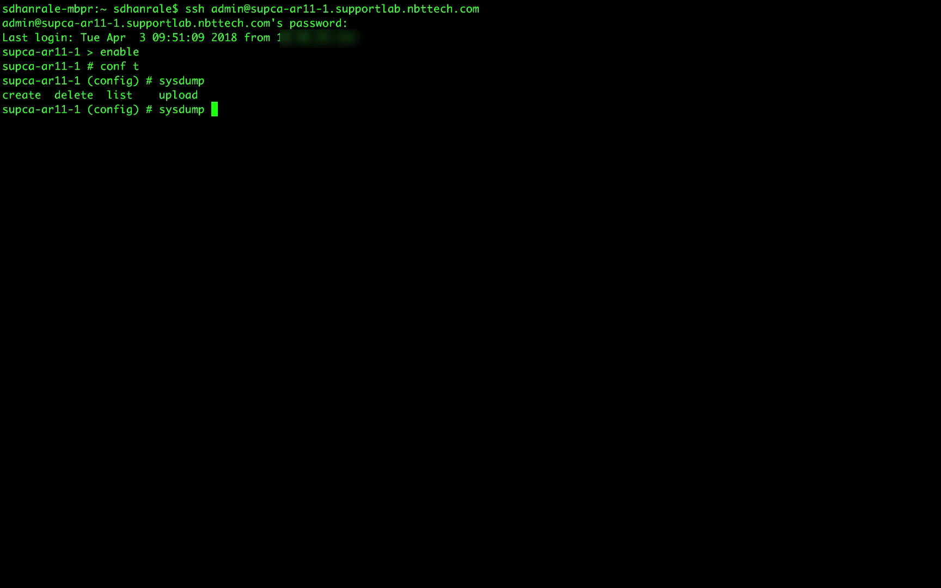
key("Tab")
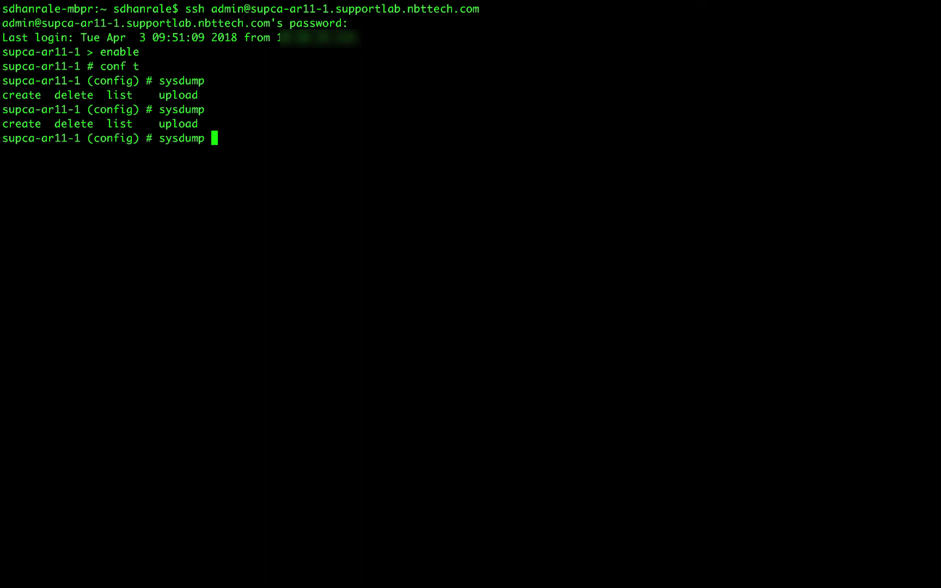
type("li")
type("st")
key("Return")
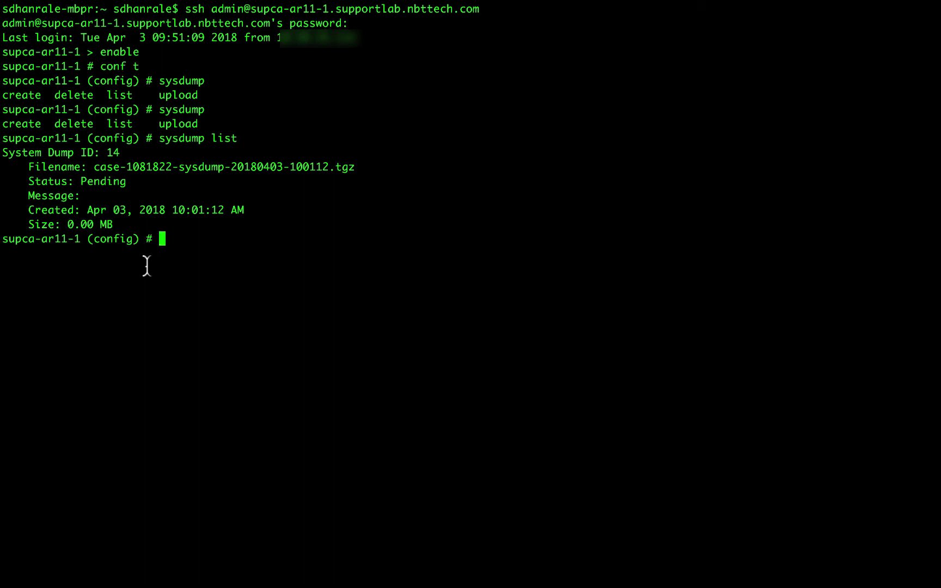
Confirm dump 14 is Done at 828.83 MB and begin a sysdump create command.
key("Up")
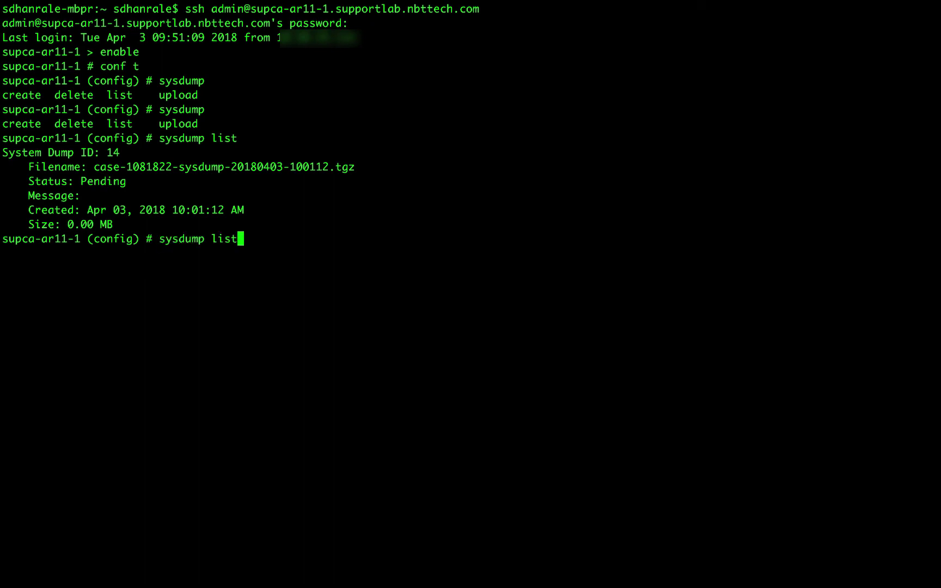
key("Return")
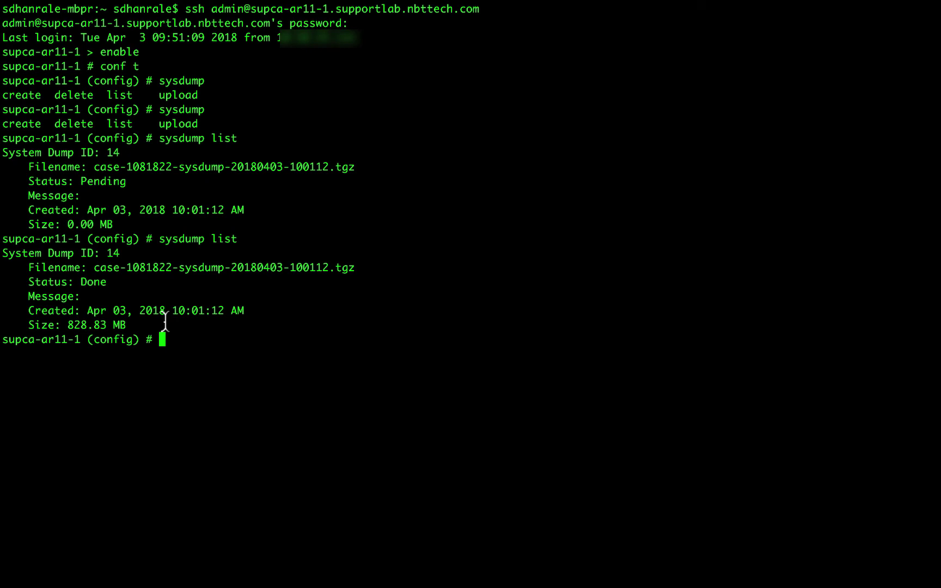
type("syd")
key("BackSpace")
type("s")
key("Tab")
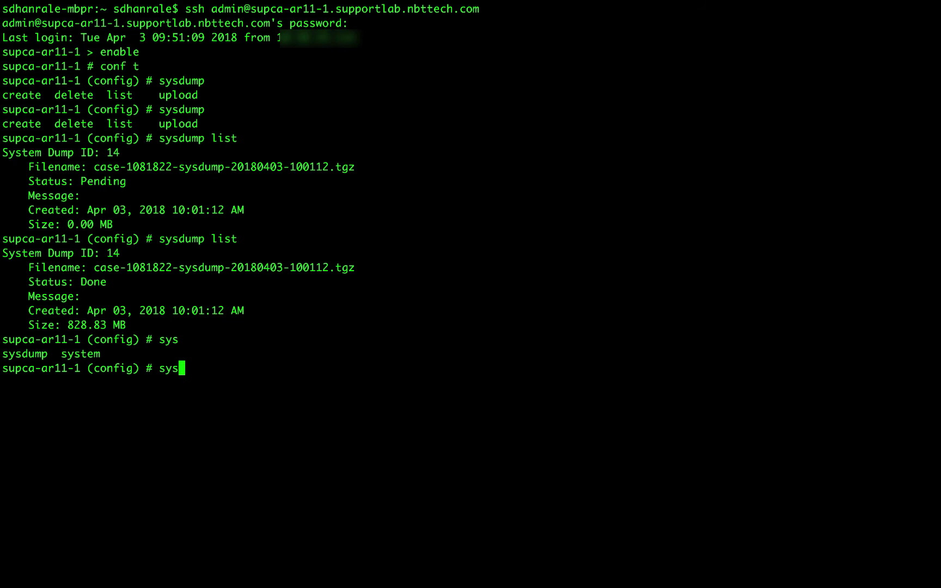
type("d")
key("Tab")
key("Tab")
key("Tab")
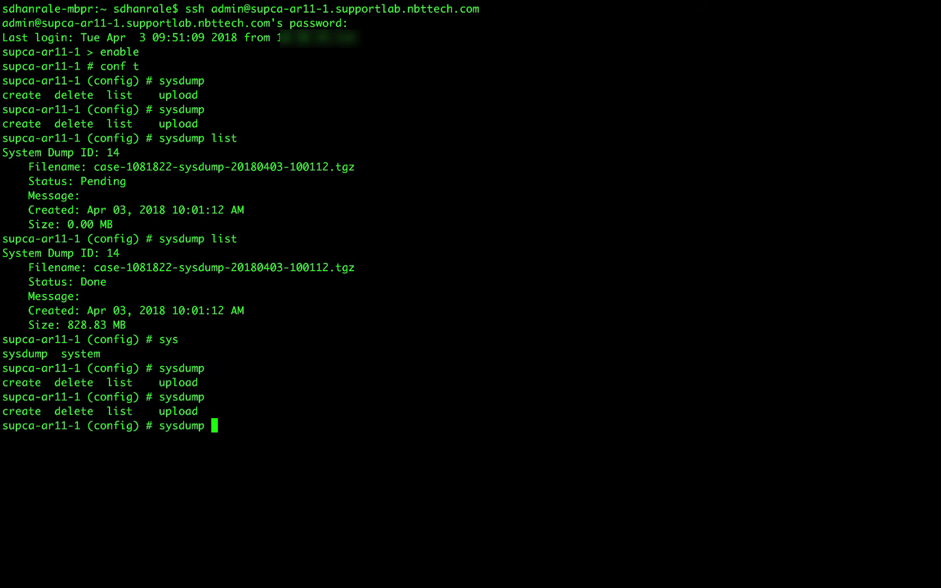
type("create")
Create a sysdump for the case number with log_type both and system_metrics true.
key("Tab")
key("Tab")
type("ca")
key("Tab")
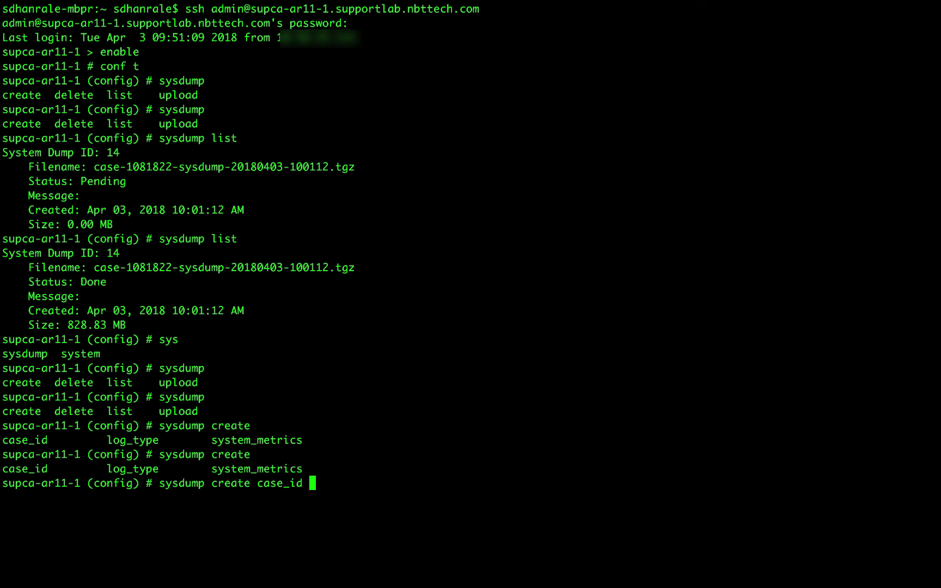
key("Tab")
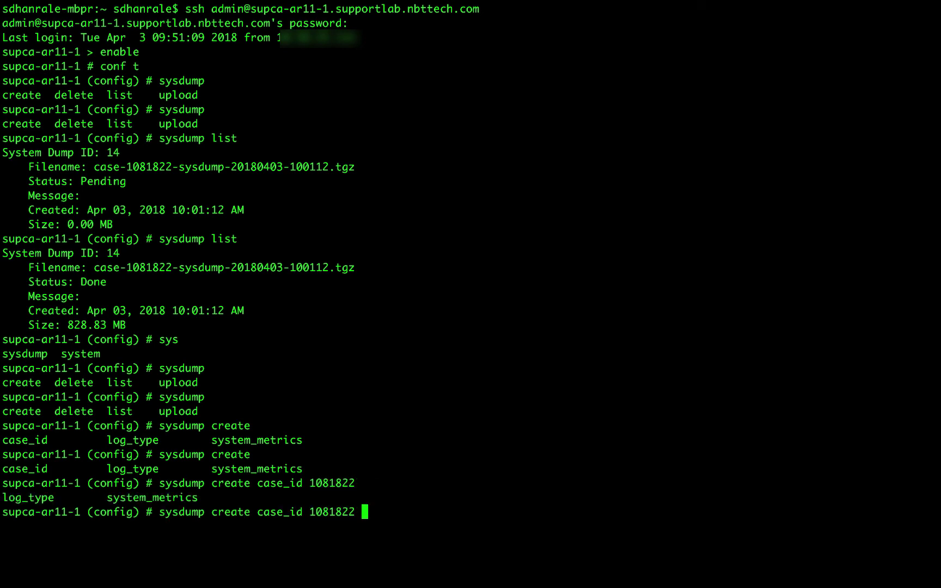
type("log_type")
key("Tab")
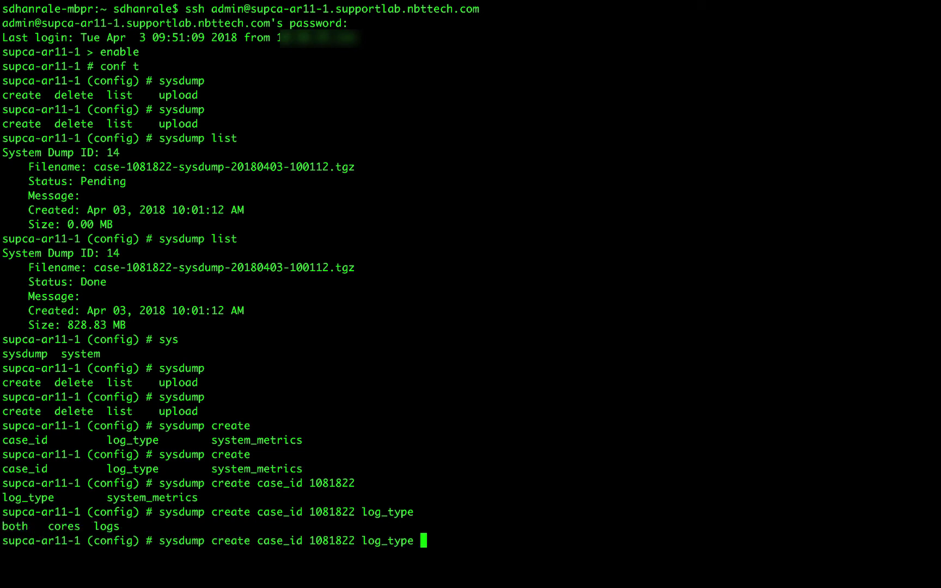
type("both system_metrics ")
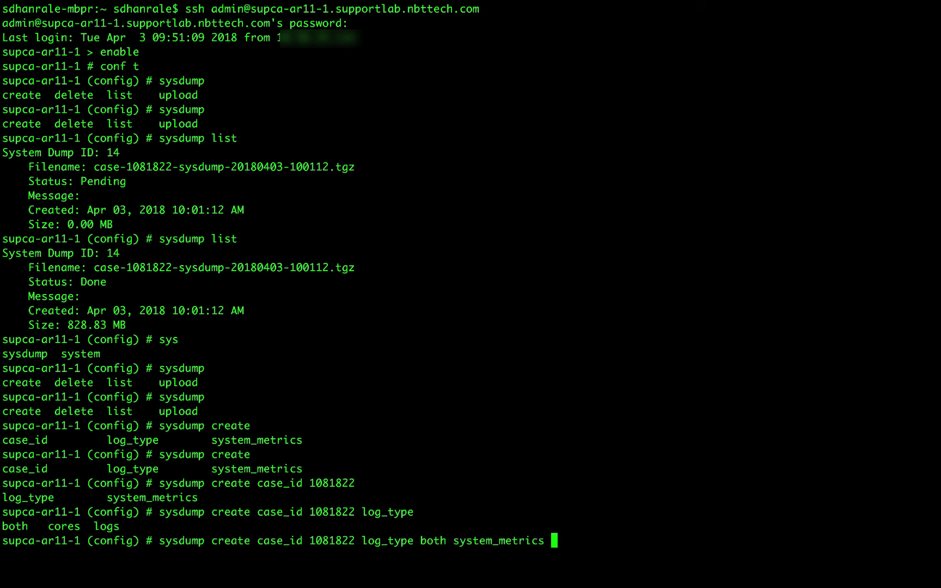
type("true")
key("Return")
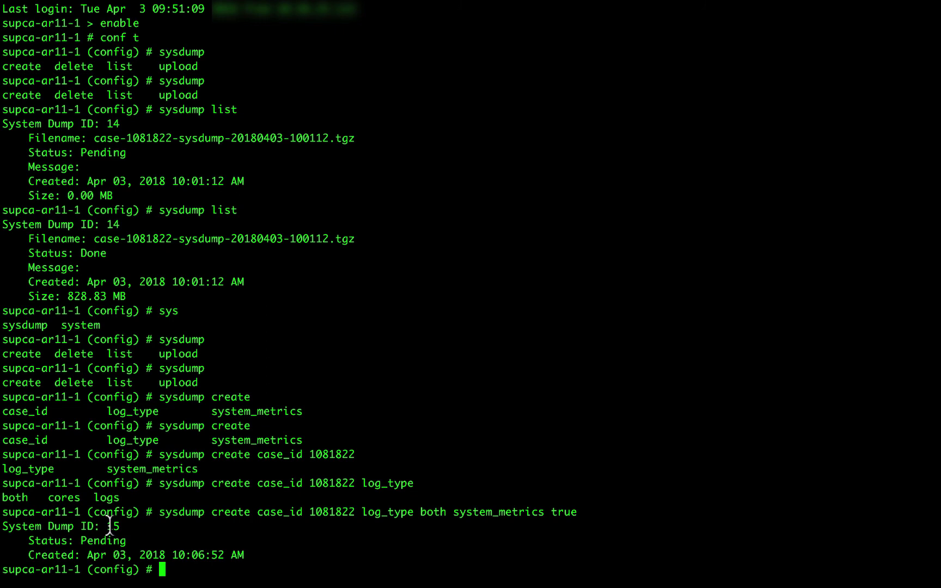
Re-run sysdump list until dump 15 shows Done at 828.72 MB.
left_click_drag(111, 526, 118, 526)
type("sysdump lis")
key("Return")
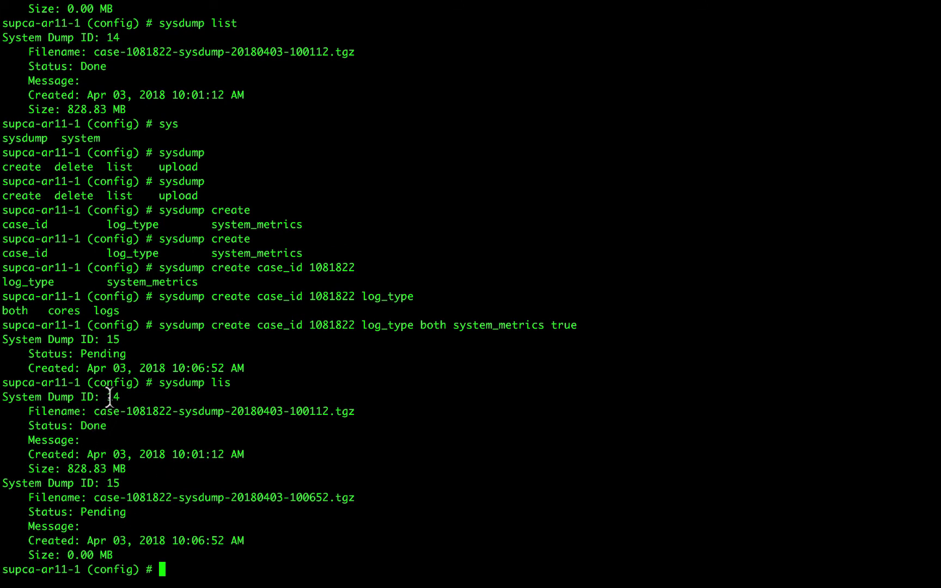
left_click_drag(112, 483, 129, 483)
left_click(116, 483)
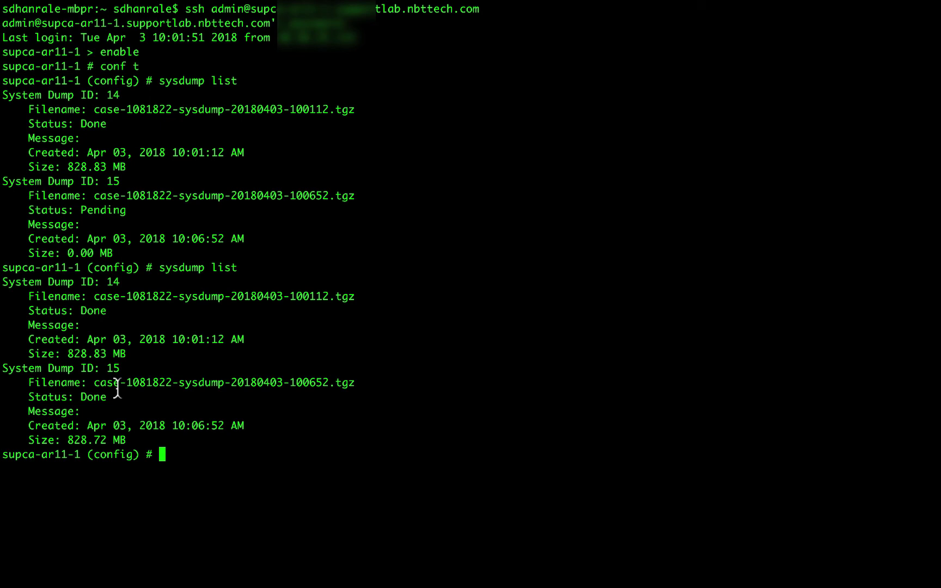
Upload sysdump 15 to ftp://ftp.riverbed.com/incoming/ using anonymous credentials with an e-mail address.
type("sysdump ")
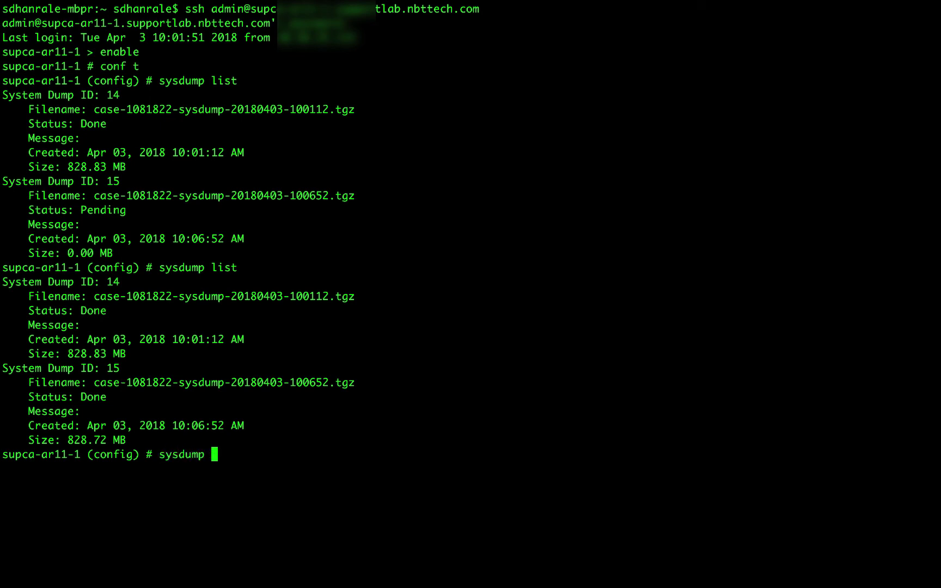
type("upload sysdump_id ")
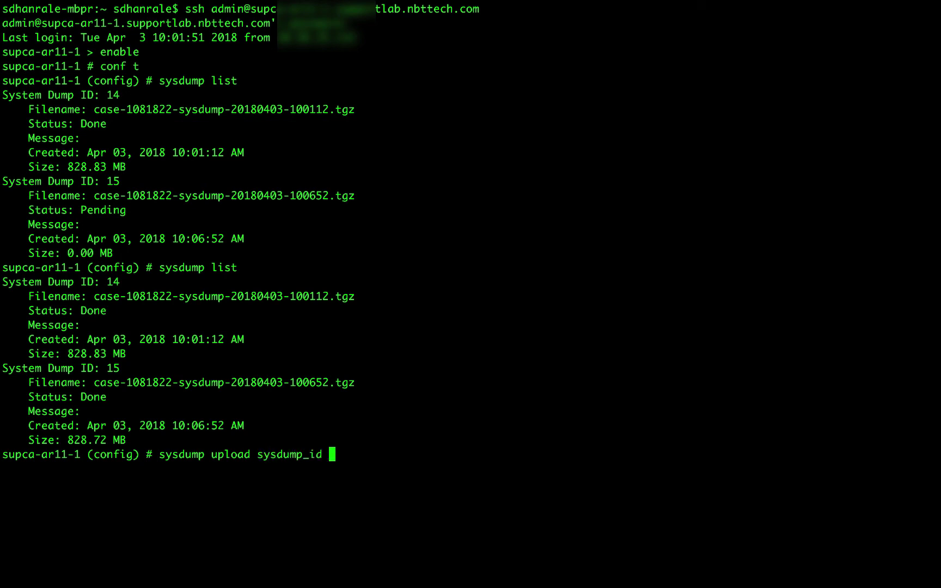
type("15 uri ftp:")
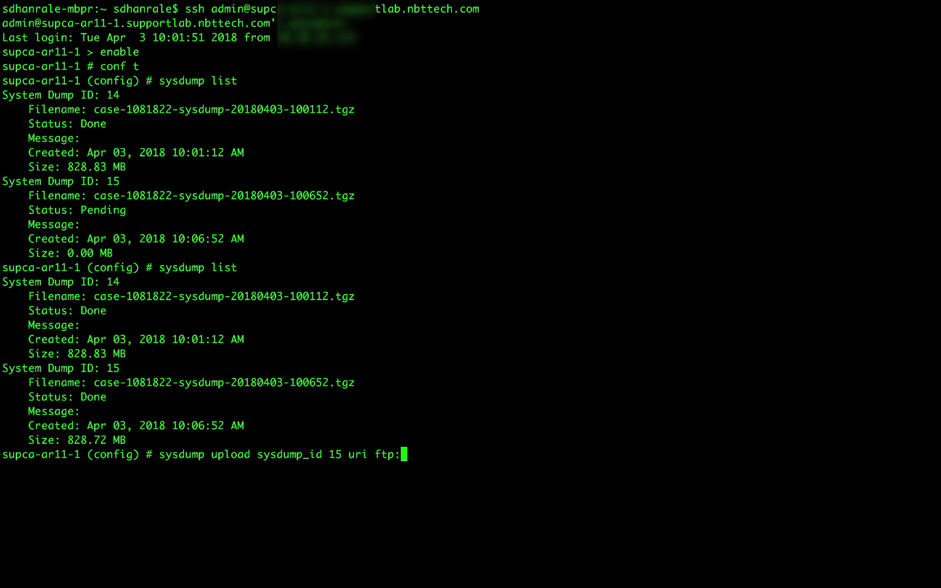
type("//ftp.riverb")
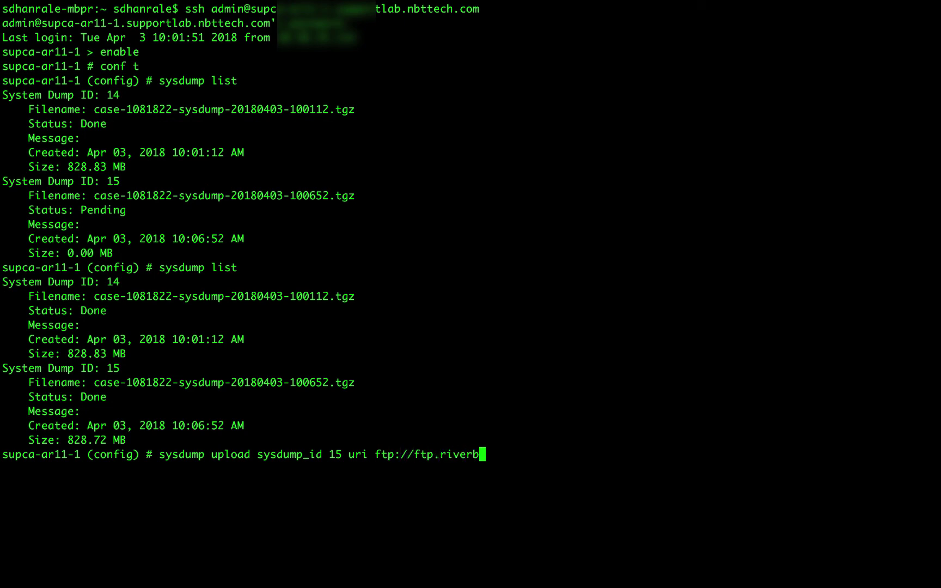
type("ed.com/incomi")
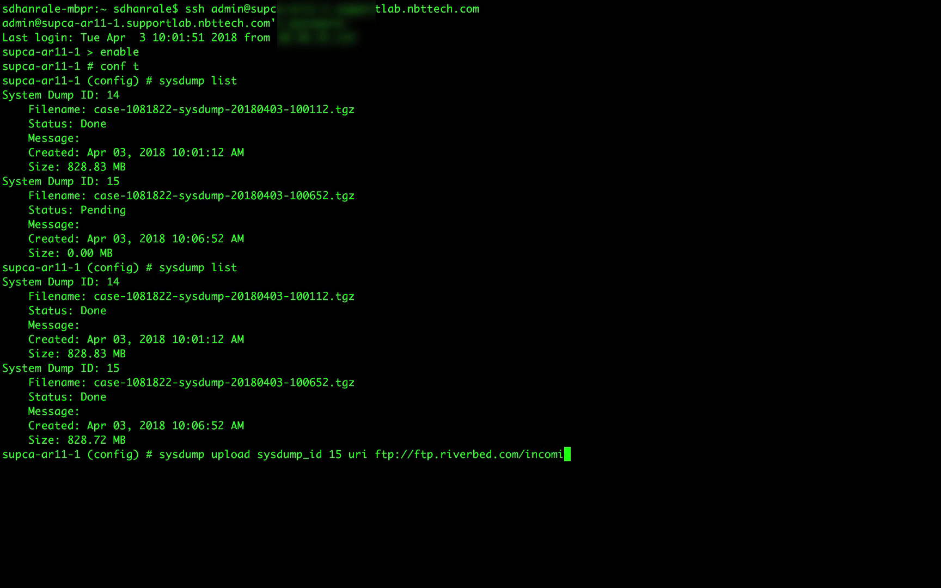
type("ng/ cre")
key("Tab")
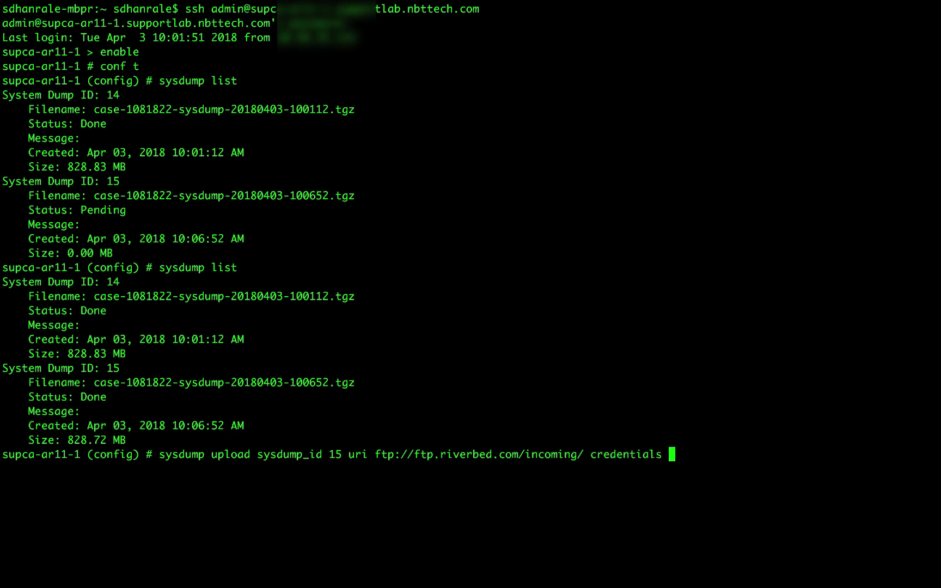
type("anonymous")
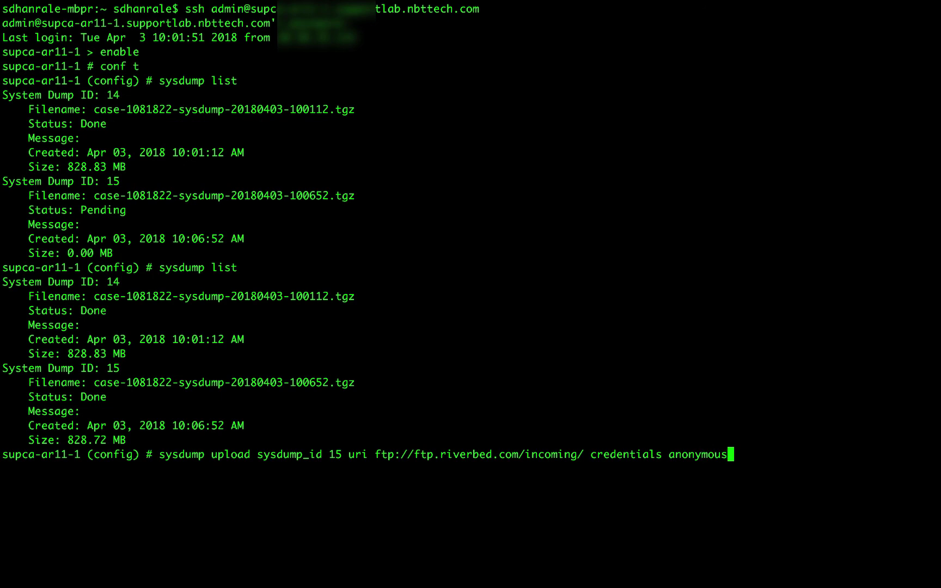
type(":blah@do")
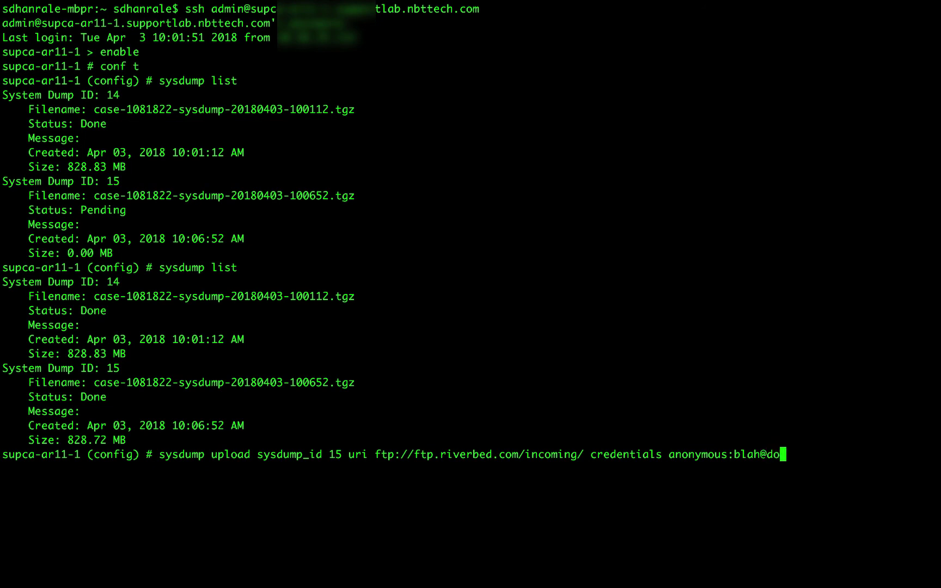
type("main.com")
key("Return")
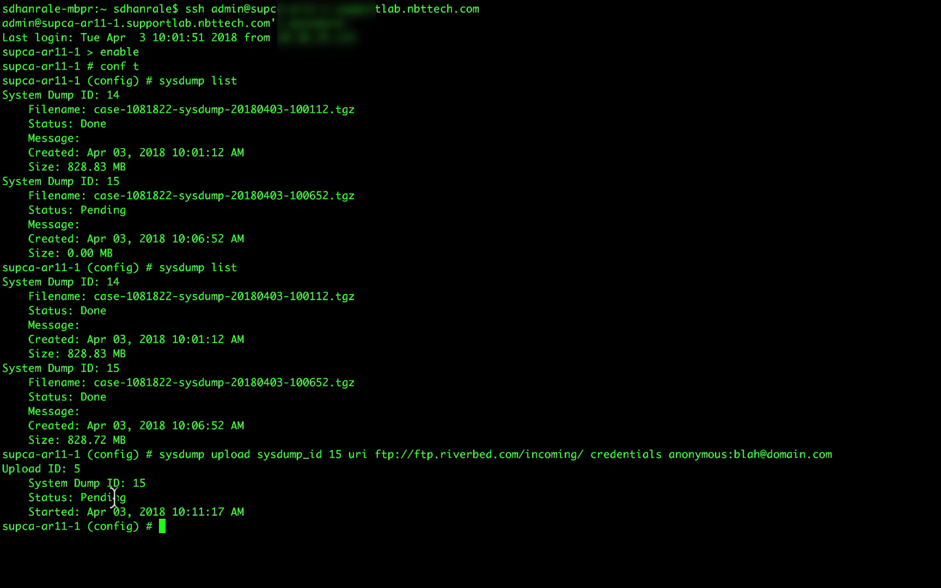
Run sysdump upload list to show uploads 1–5 and their statuses.
type("sys")
key("Tab")
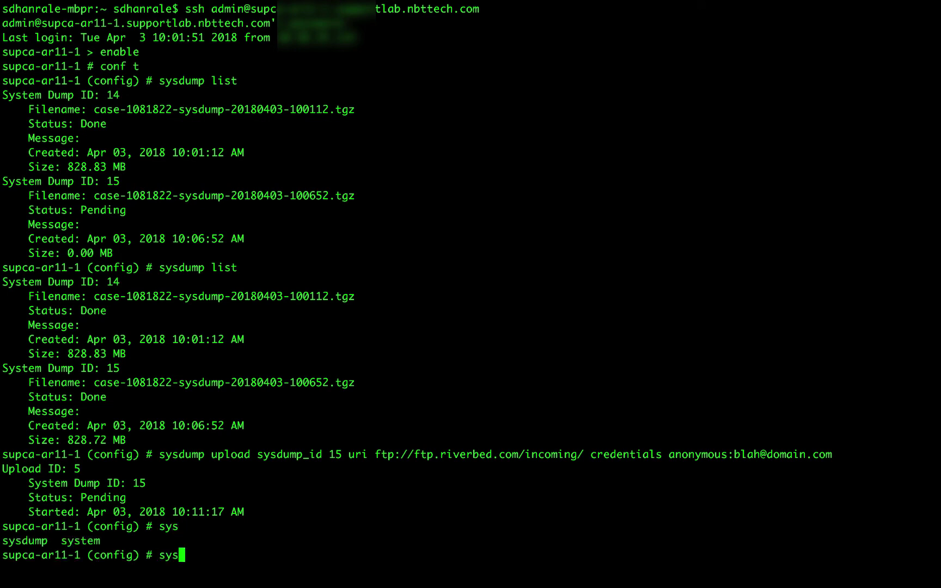
type("du")
key("Tab")
type("up")
key("Tab")
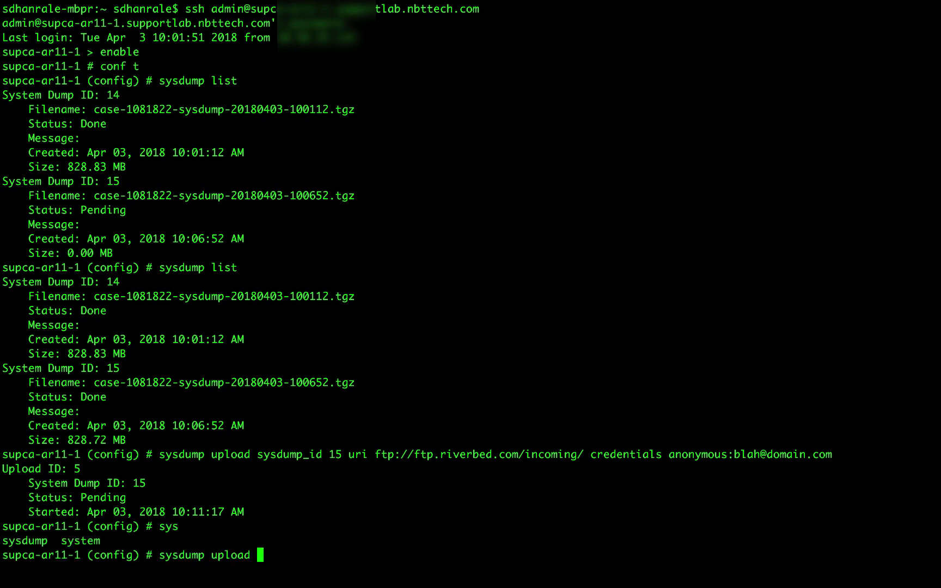
key("Tab")
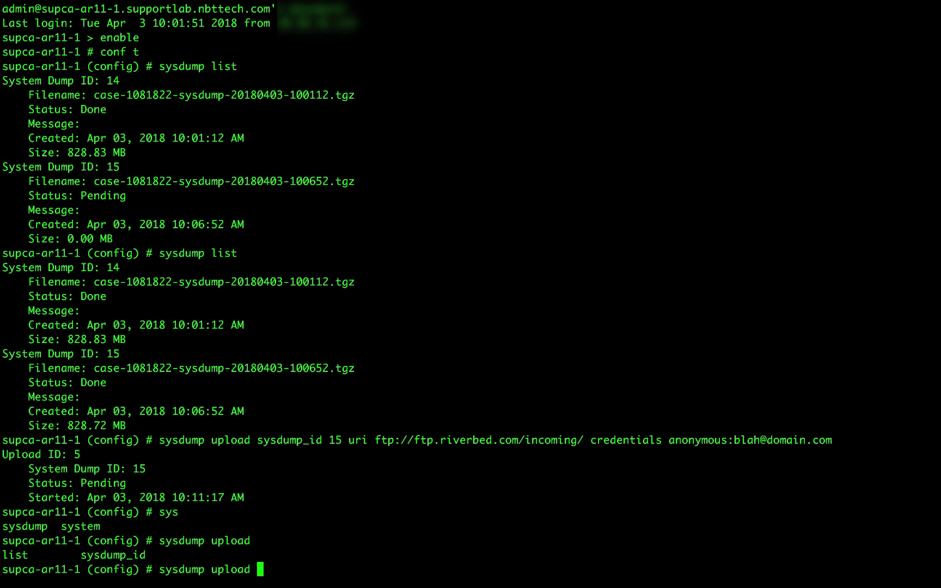
type("list")
key("Return")
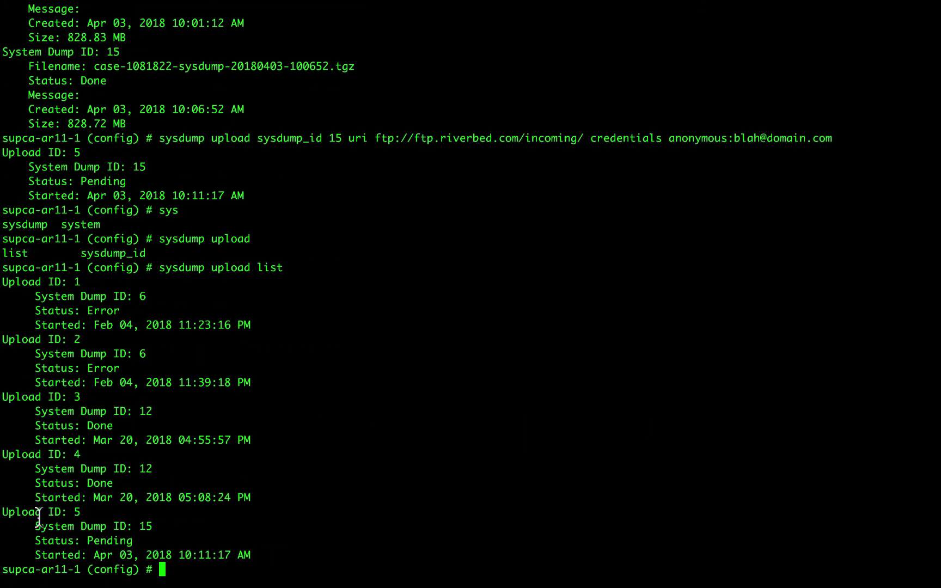
Highlight upload 5's entry, then upload 4's start time and Done status.
left_click_drag(6, 512, 252, 552)
left_click(73, 472)
left_click_drag(81, 497, 247, 495)
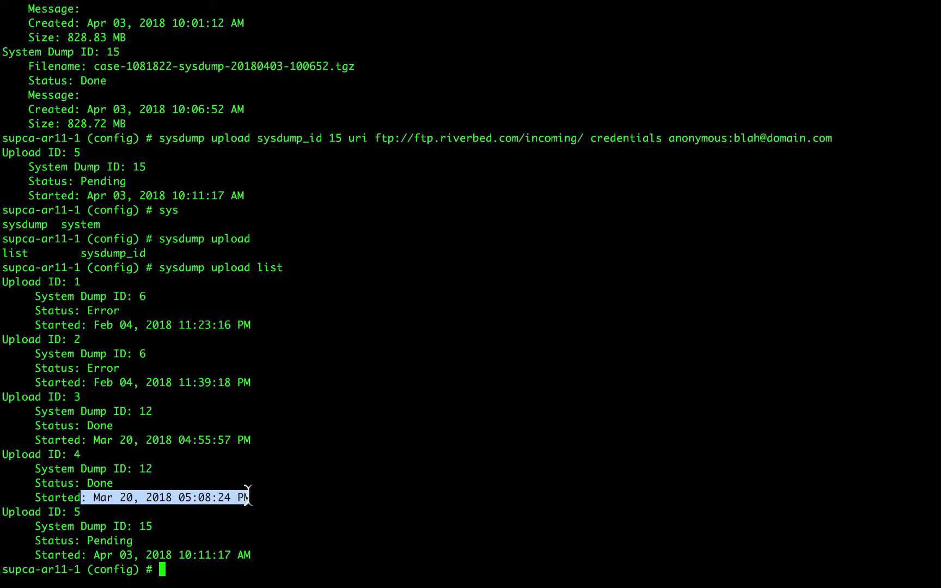
double_click(100, 483)
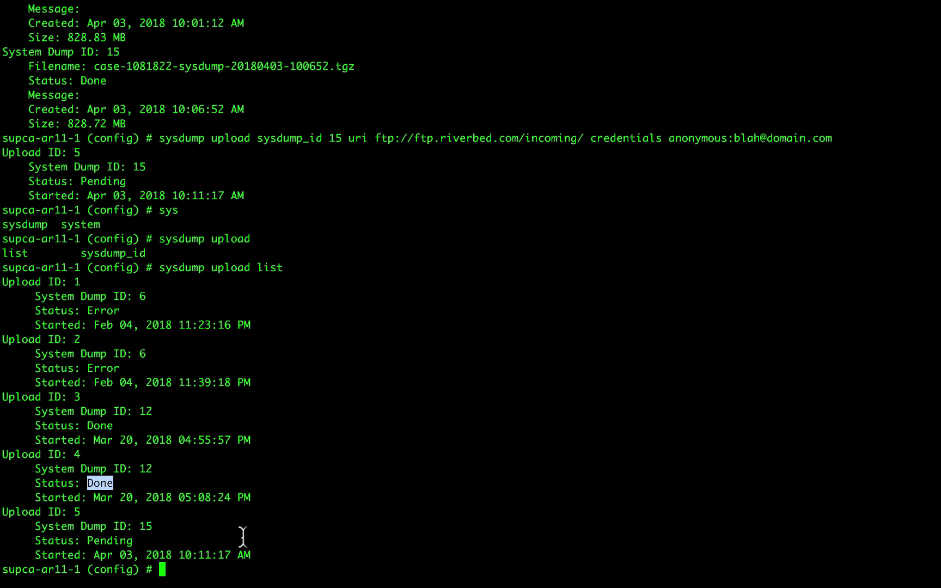
Bring PowerPoint forward and advance to slide 9, 'Useful Knowledge Base articles'.
mouse_move(396, 585)
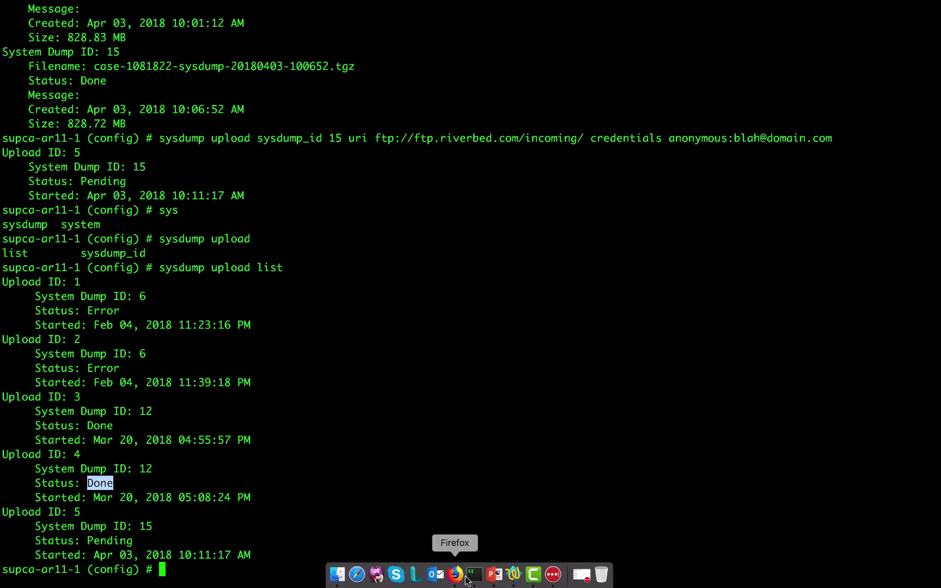
left_click(499, 576)
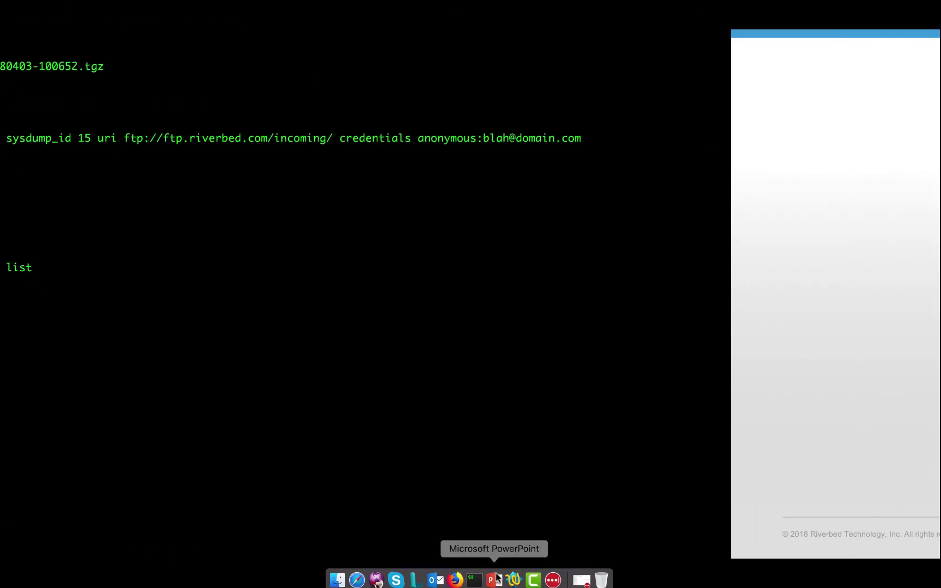
left_click(529, 491)
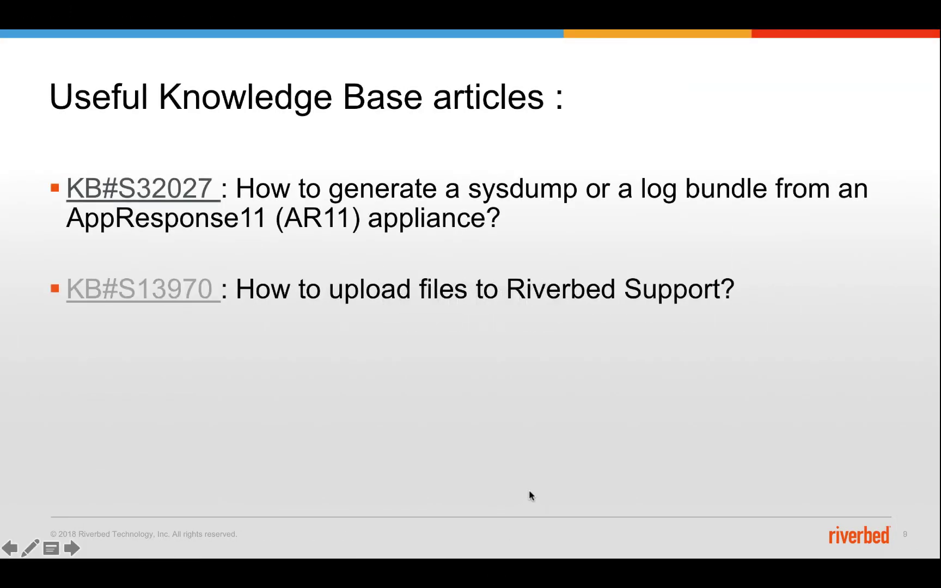